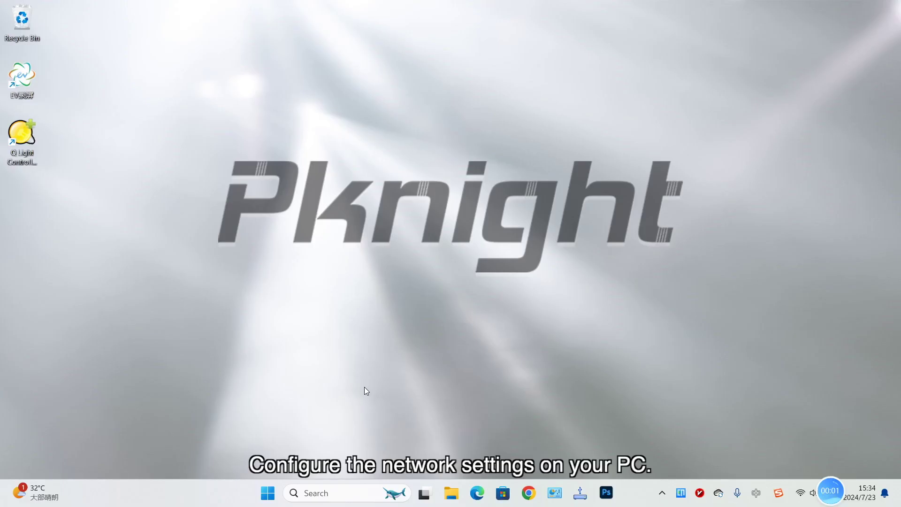
- Go to the Ethernet connection's details in Windows Settings under Network & internet
key("super")
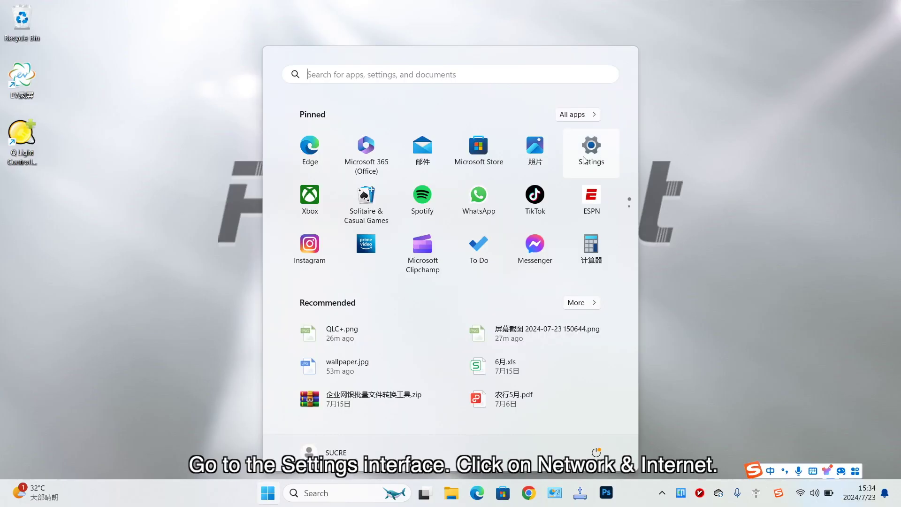
left_click(581, 161)
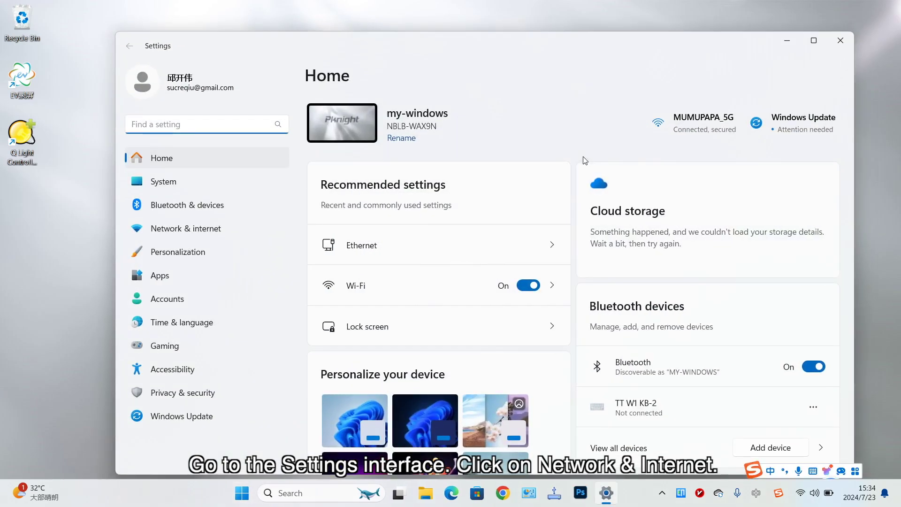
left_click(235, 224)
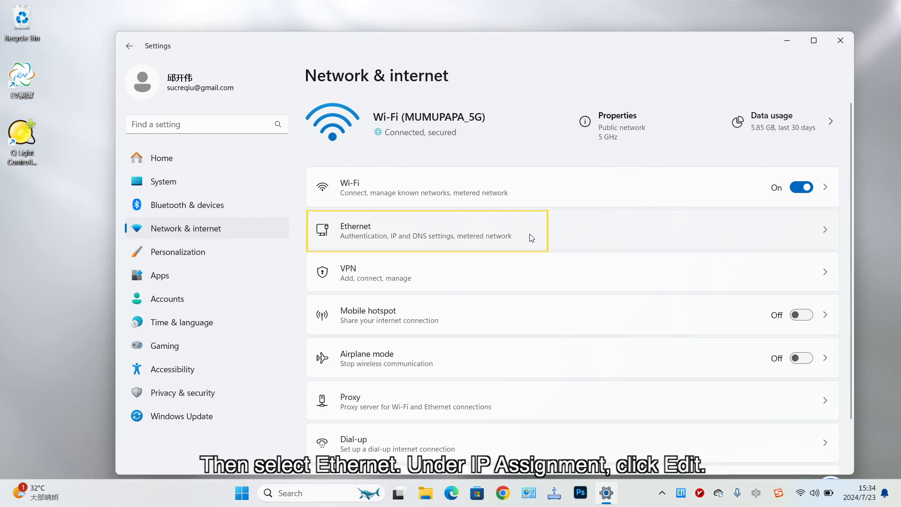
left_click(530, 238)
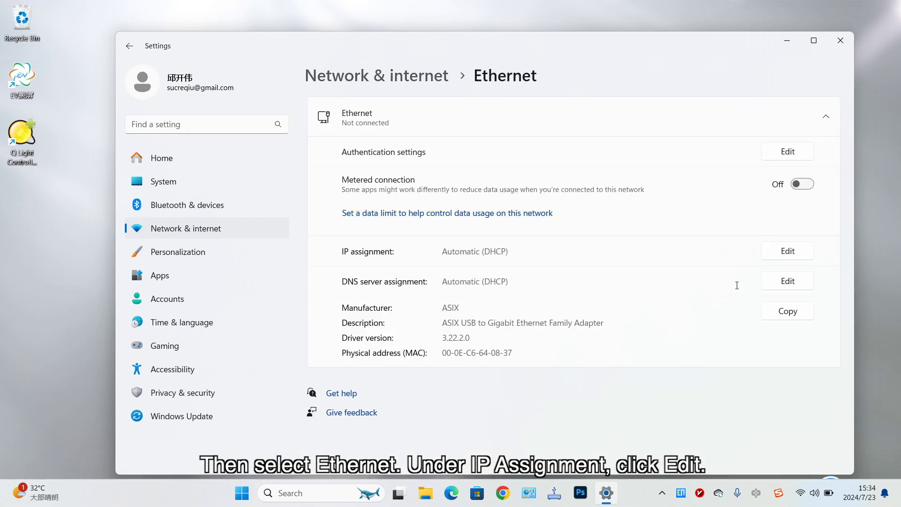
- Set the Ethernet IP assignment to Manual and switch IPv4 on
left_click(784, 251)
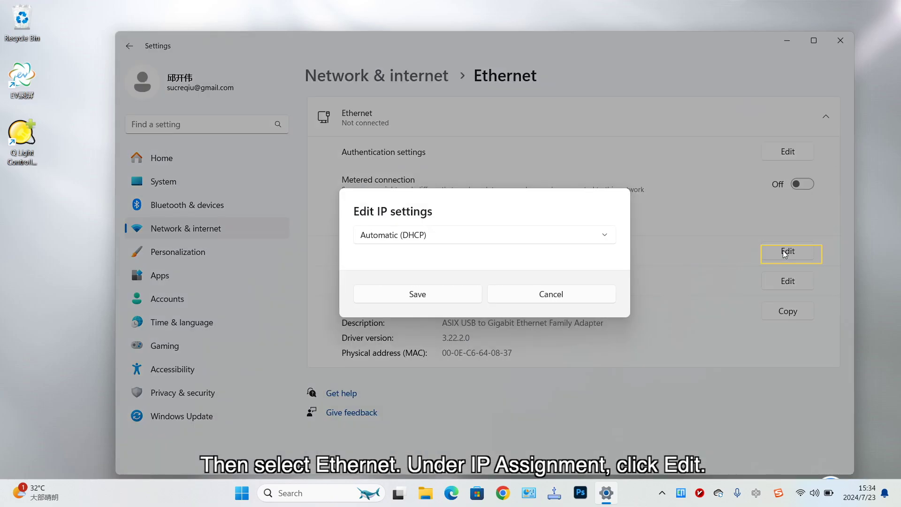
left_click(607, 239)
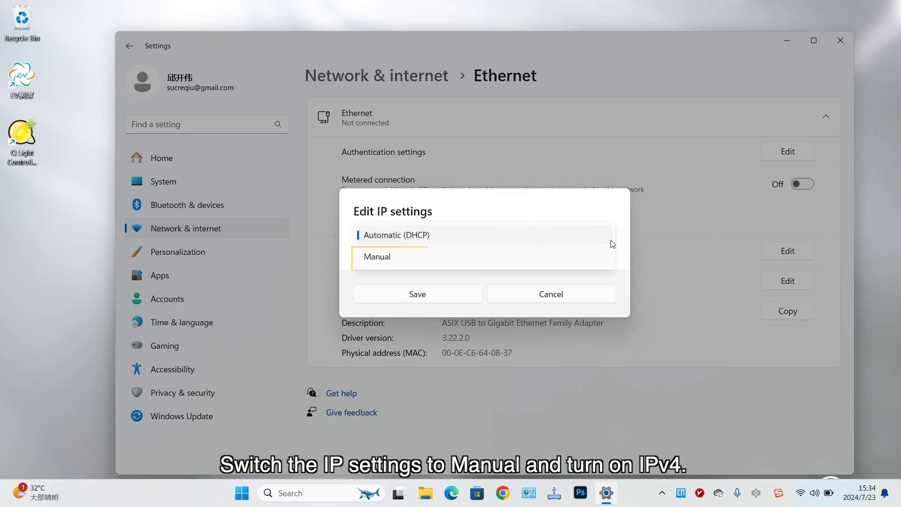
left_click(543, 258)
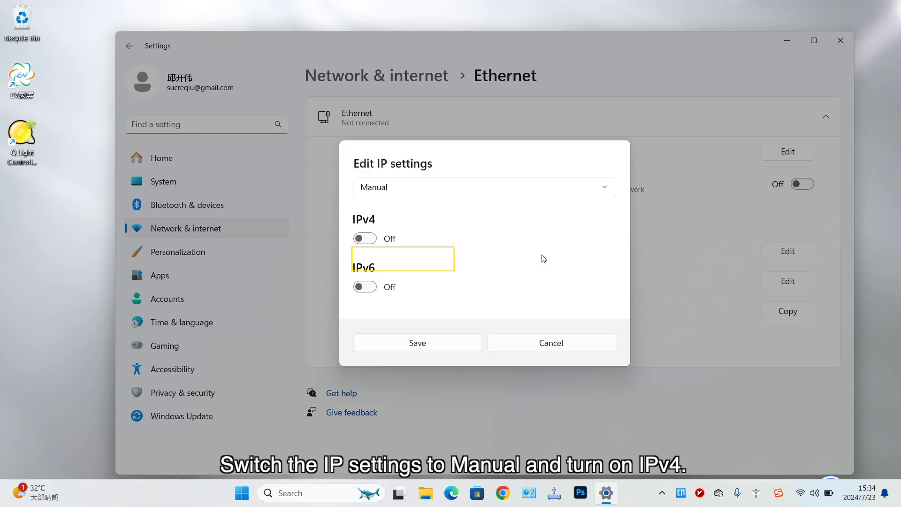
left_click(360, 238)
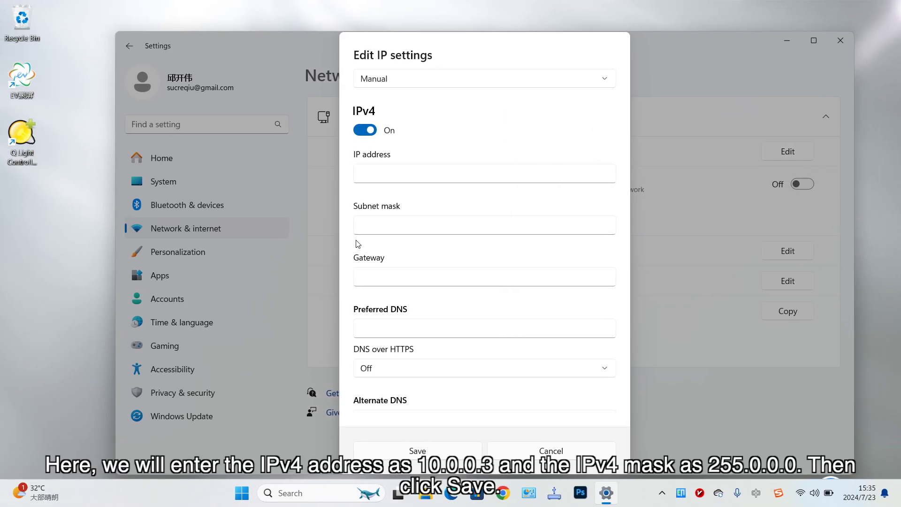
- Enter IP address 10.0.0.3 and subnet mask 255.0.0.0, then save the settings
left_click(400, 175)
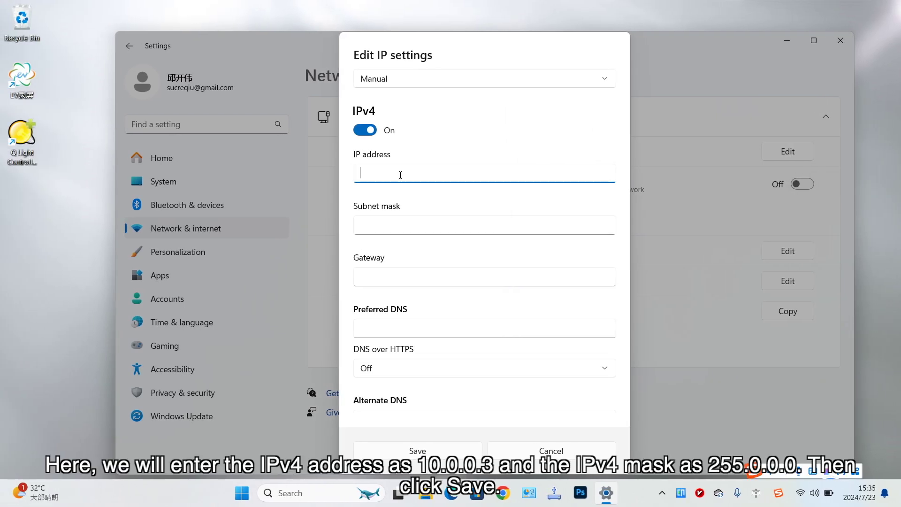
type("10.")
type("0.0.3")
left_click(402, 228)
type("255")
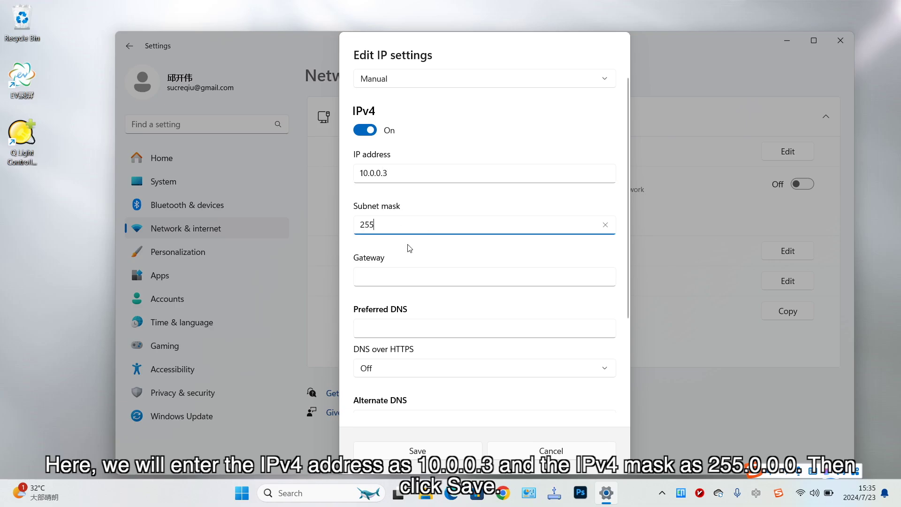
type(".0.0")
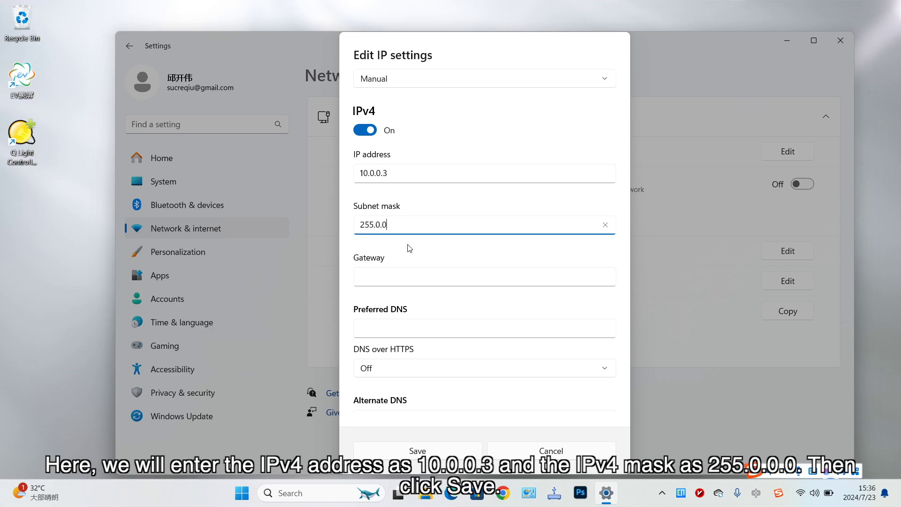
type(".0")
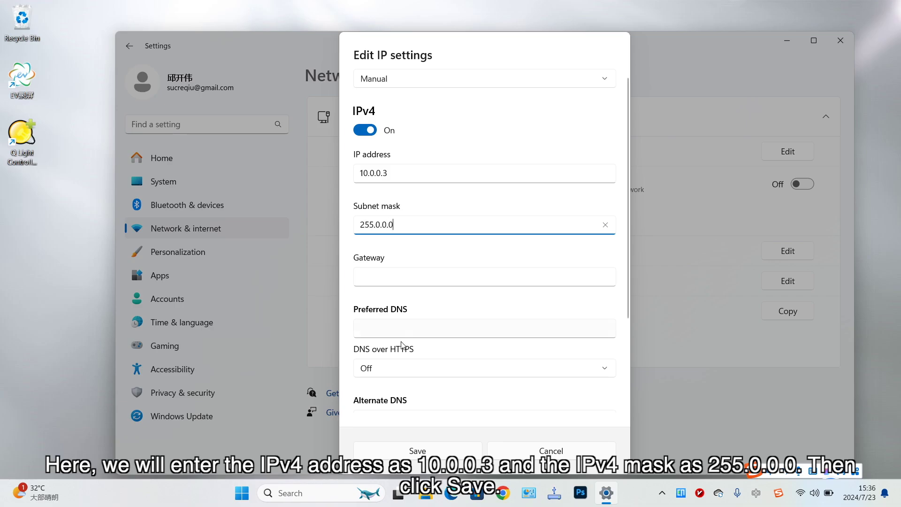
left_click(426, 451)
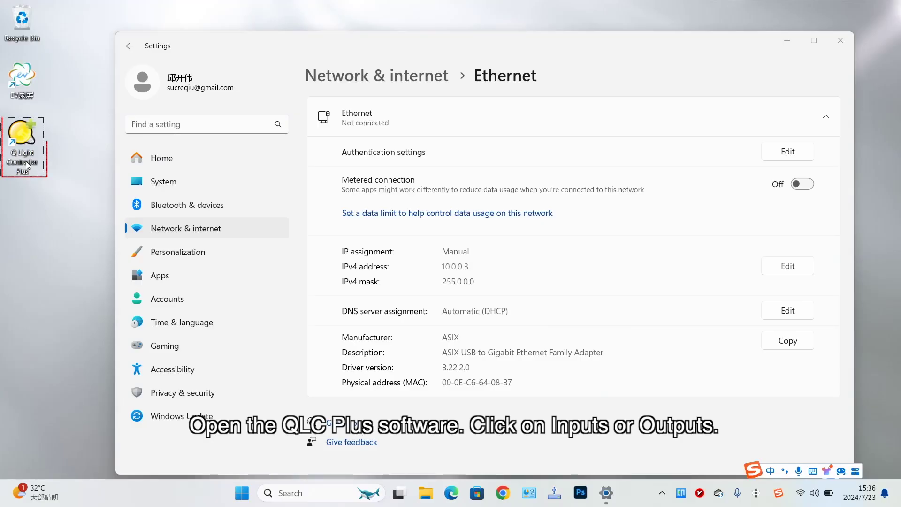
- Launch QLC+ maximized and enable Universe 1 output on ArtNet 10.0.0.3 in Inputs/Outputs
double_click(27, 162)
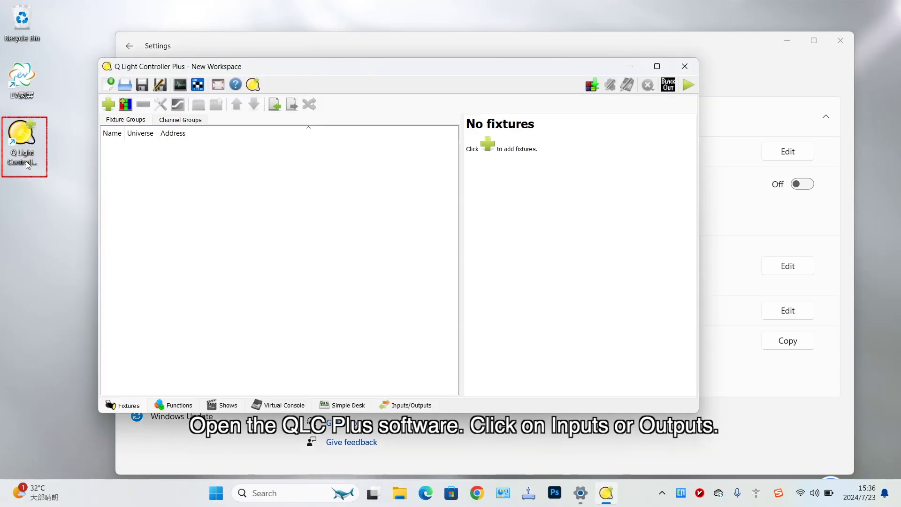
double_click(271, 66)
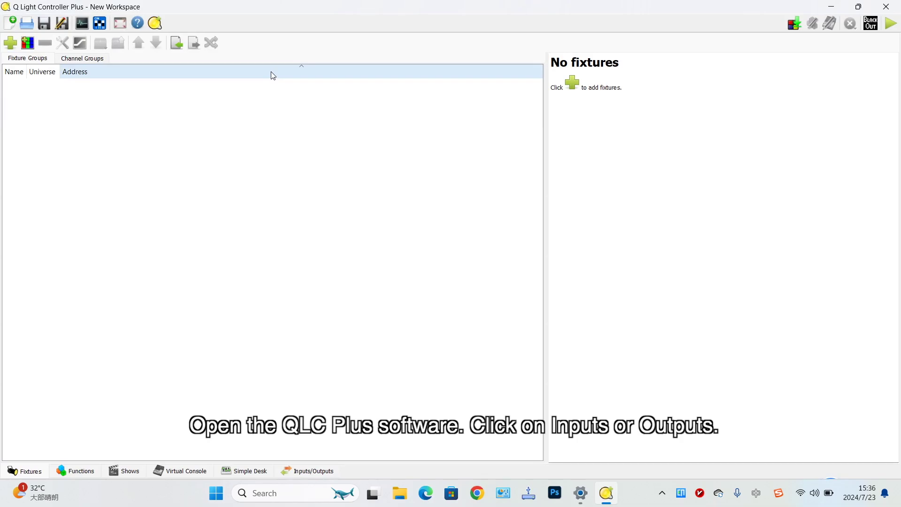
left_click(305, 474)
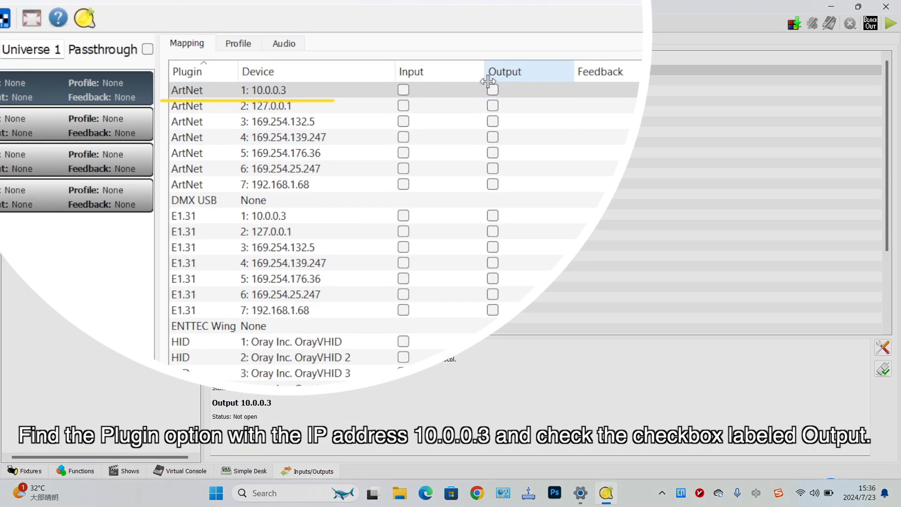
left_click(492, 89)
left_click(492, 90)
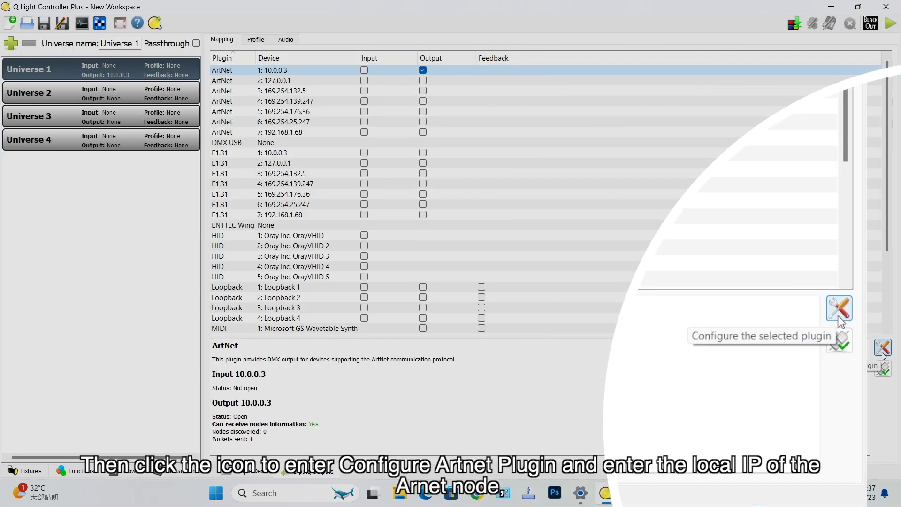
- Set the 10.0.0.3 output's destination IP to 10.201.006.100 in the ArtNet plugin configuration
left_click(837, 315)
type("10")
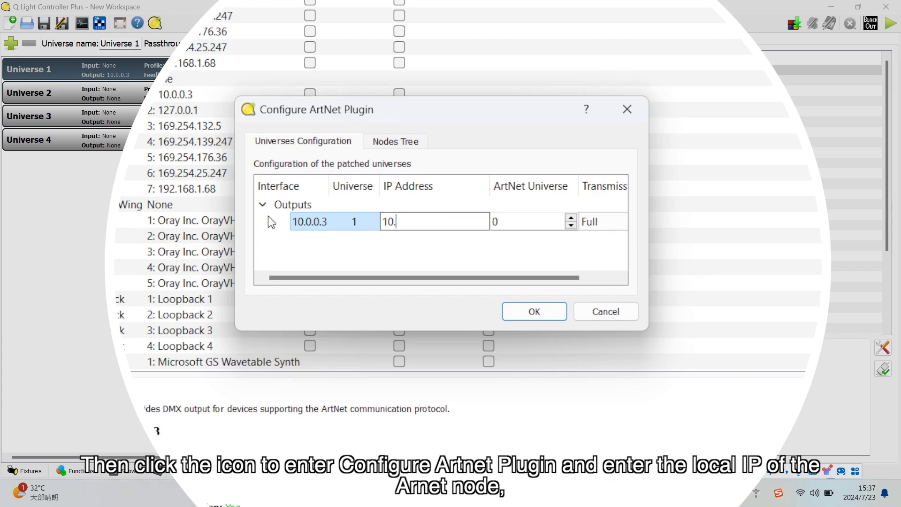
type(".201.")
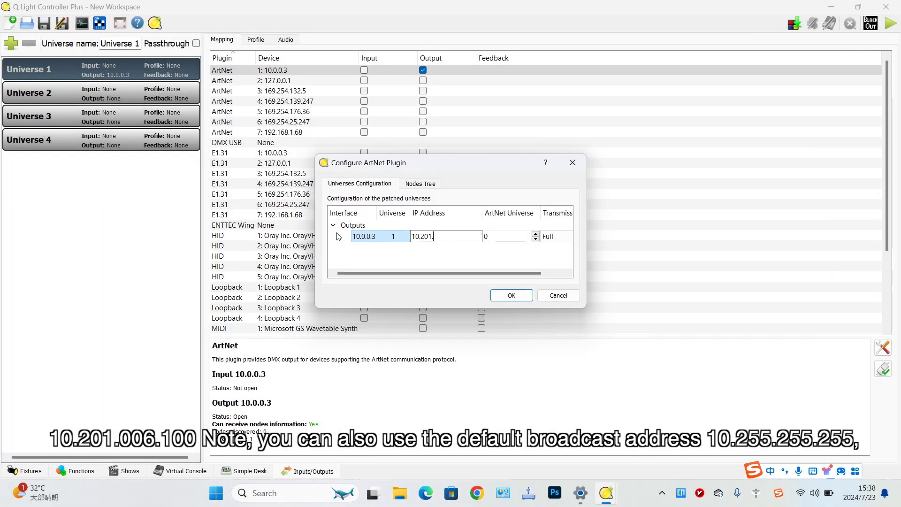
type("006.")
type("100")
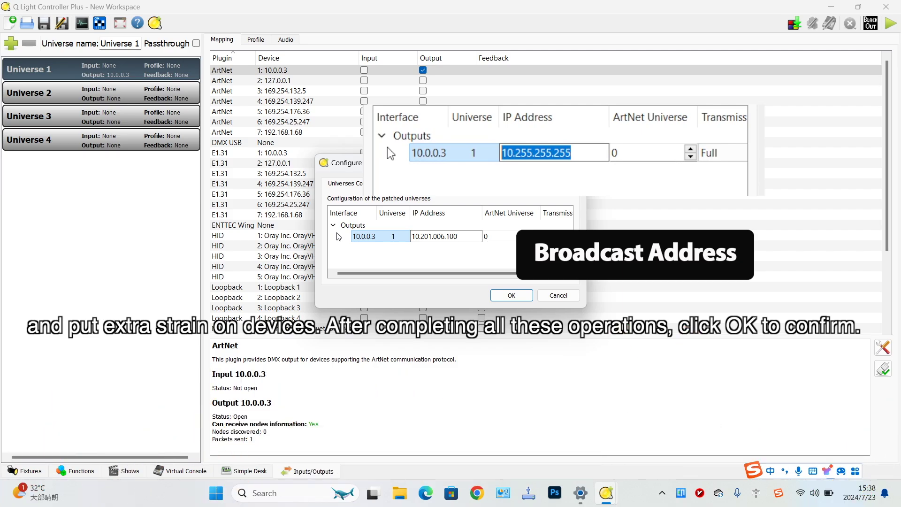
left_click(514, 295)
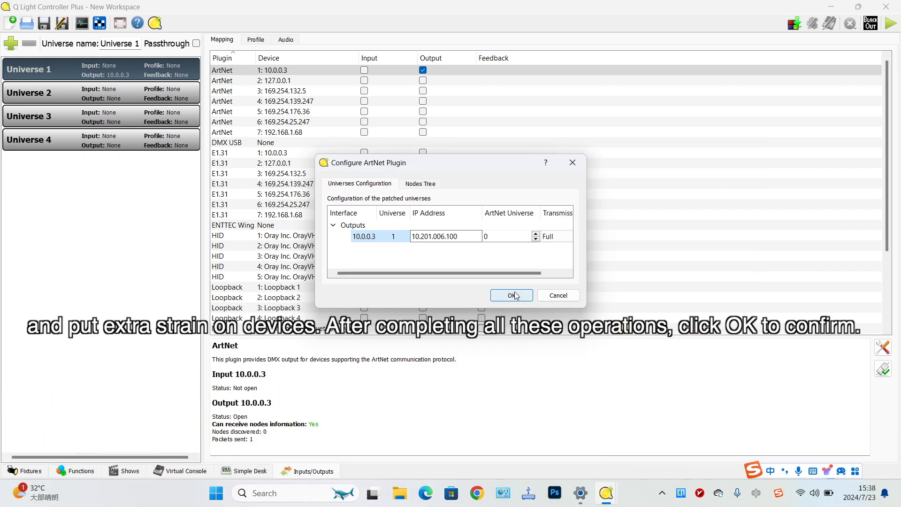